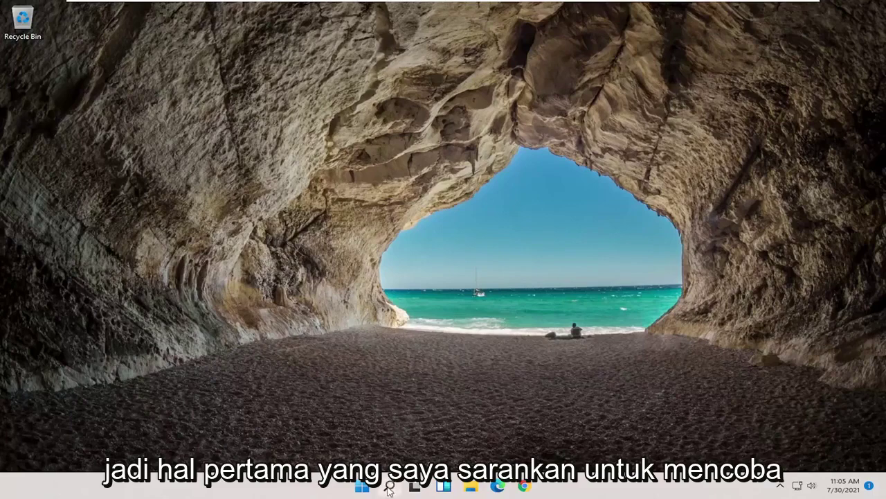
Search Windows for "services" and open the Services console, placing its window nearer the middle of the desktop.
click(390, 487)
text(servi)
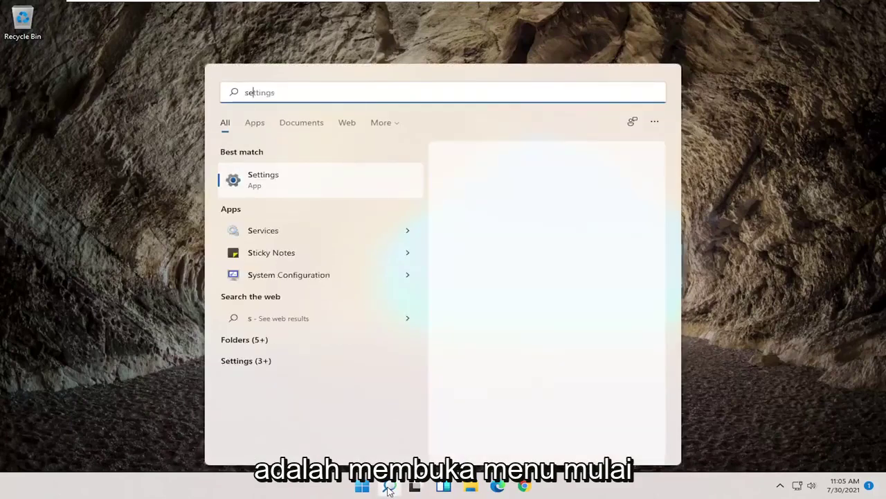
text(ces)
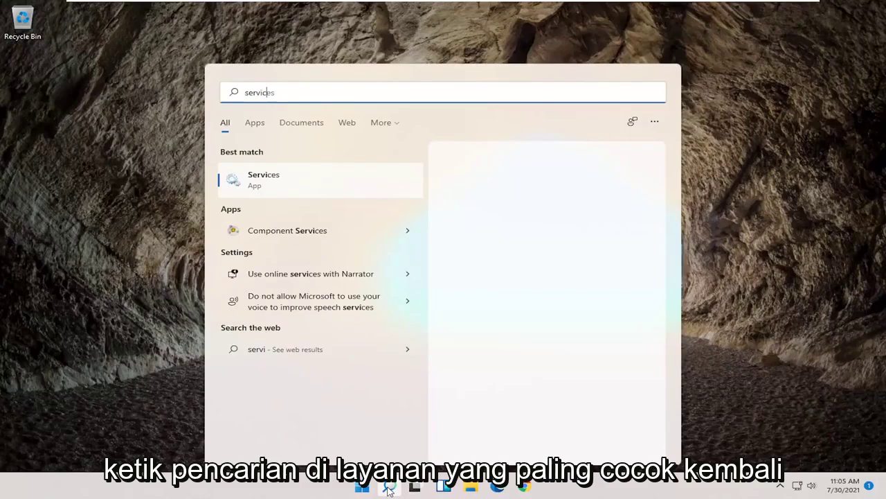
click(259, 180)
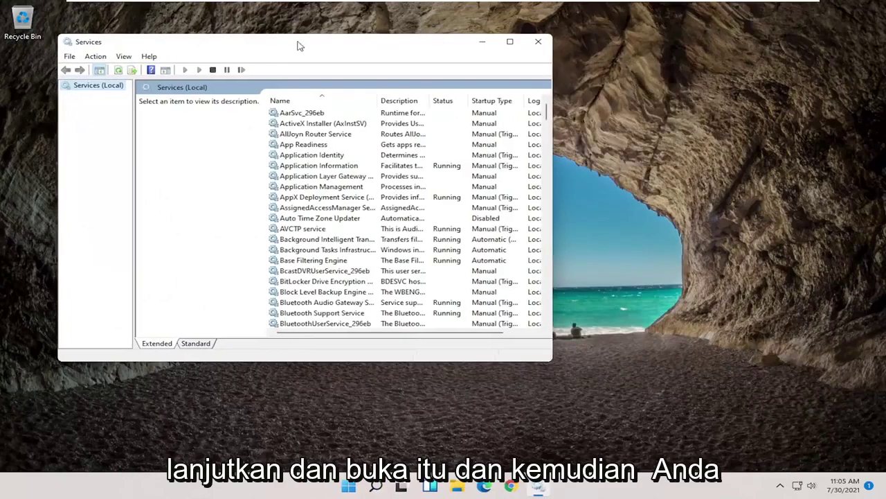
drag(299, 44, 355, 58)
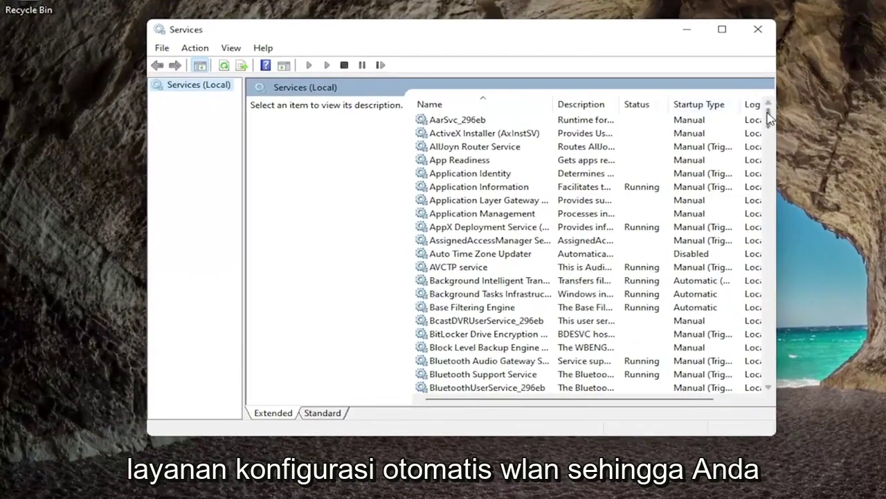
Open the properties of the WWAN AutoConfig service and set its startup type to Automatic.
drag(767, 116, 746, 332)
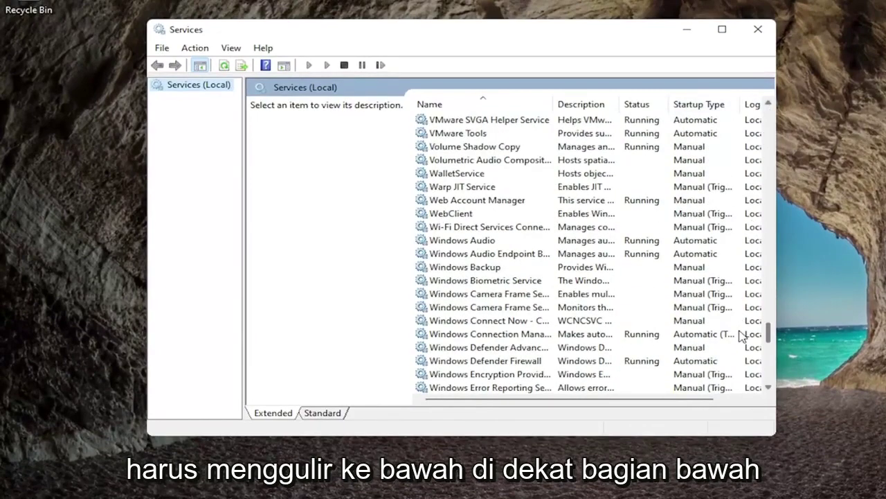
scroll(484, 208, down, 10)
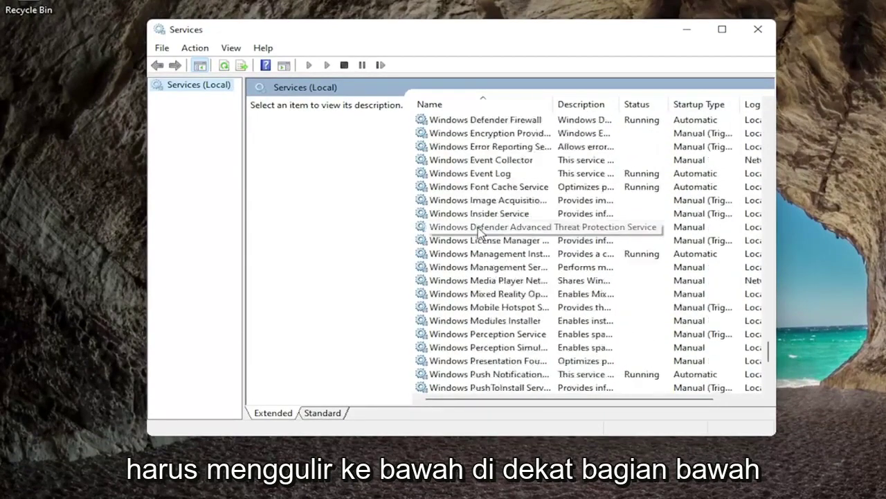
double_click(458, 322)
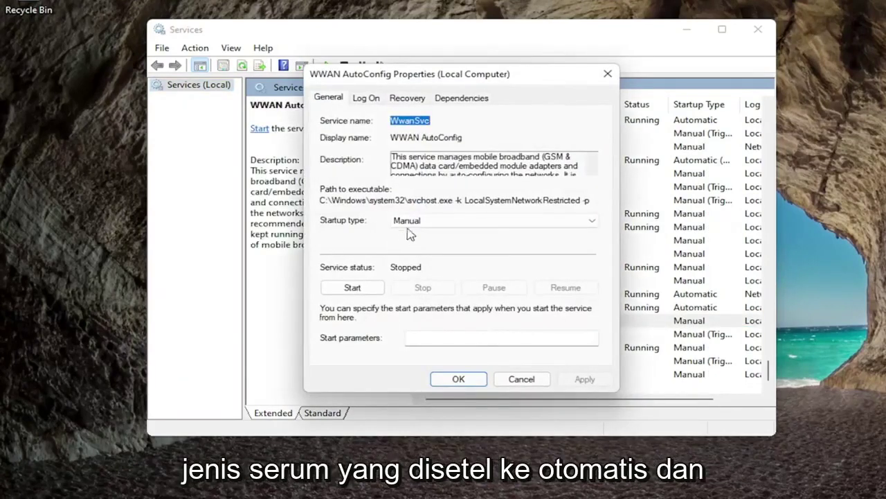
click(459, 223)
click(443, 243)
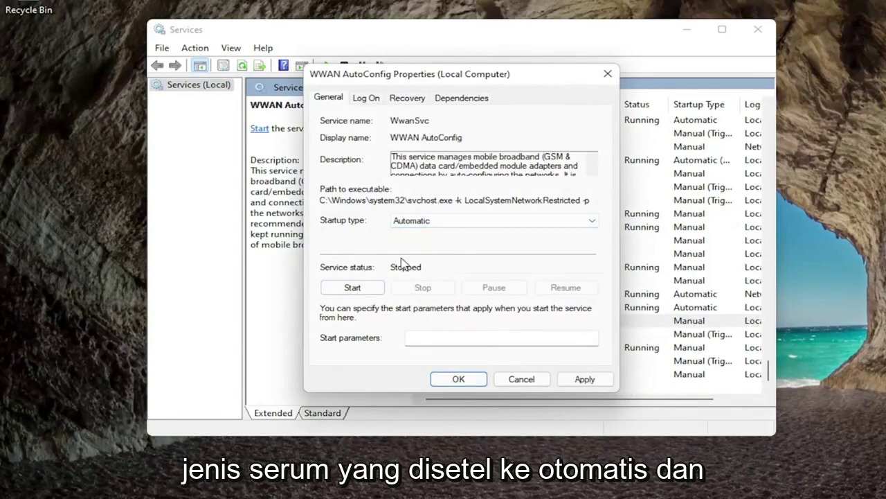
Start the WWAN AutoConfig service, apply the changes and close the Services console.
click(367, 287)
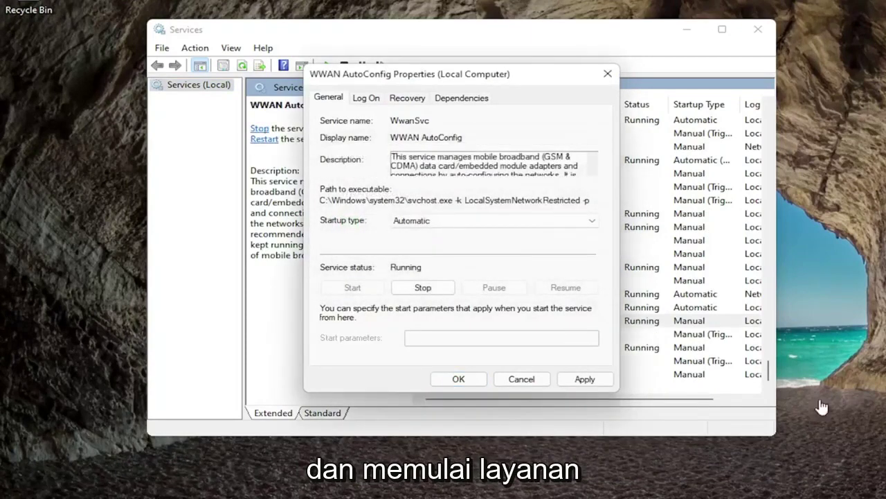
click(585, 381)
click(457, 379)
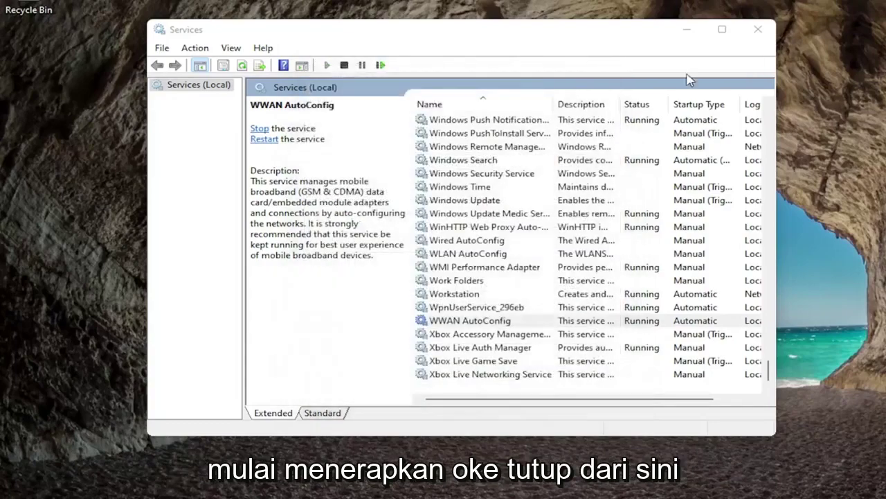
click(758, 29)
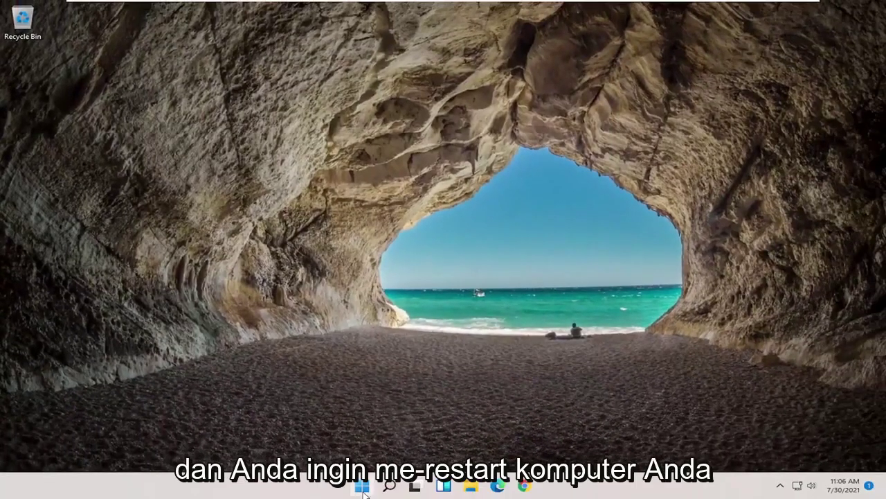
Bring up the computer's shut down and sign out options.
right_click(362, 486)
mouse_move(374, 441)
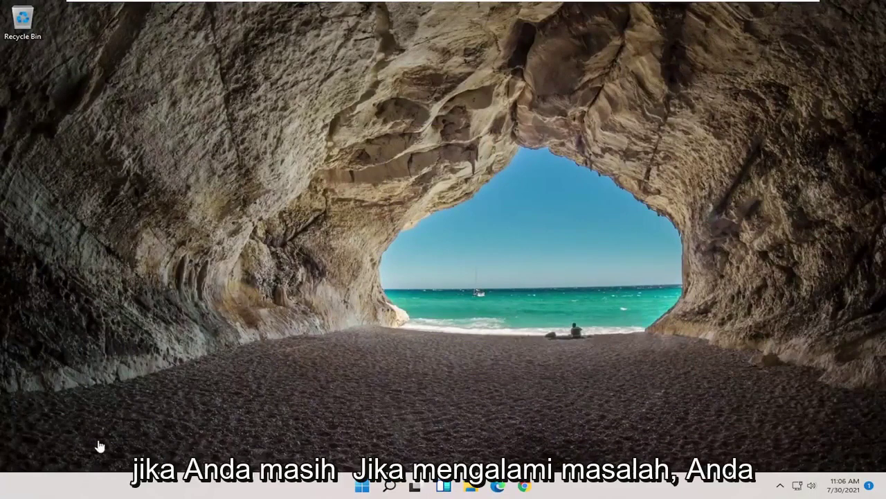
Search Windows for "cmd" and run Command Prompt as administrator, allowing it to make changes to the device.
click(390, 486)
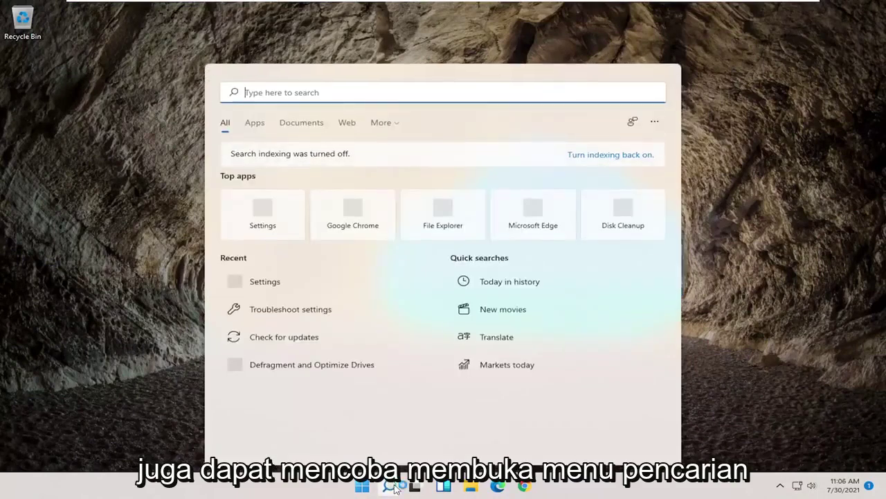
text(cmd)
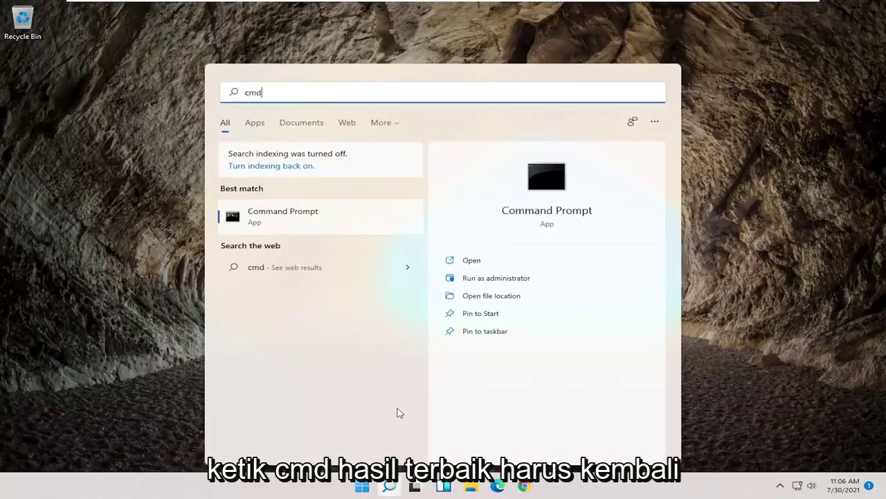
right_click(291, 215)
click(347, 229)
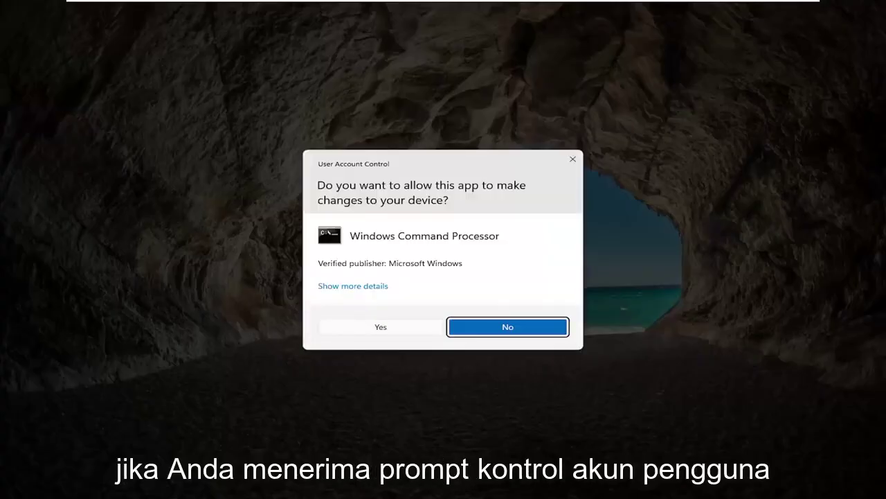
click(381, 326)
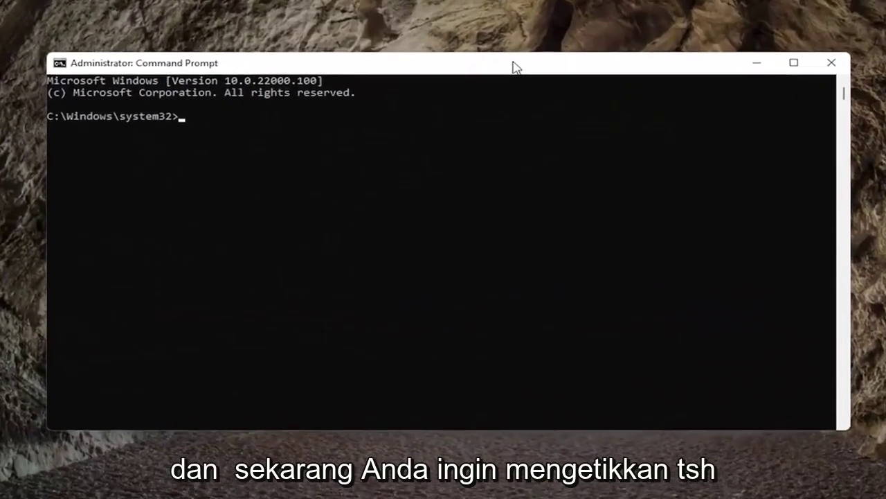
Run the command "netsh winsock reset" and close the Command Prompt window.
text(n)
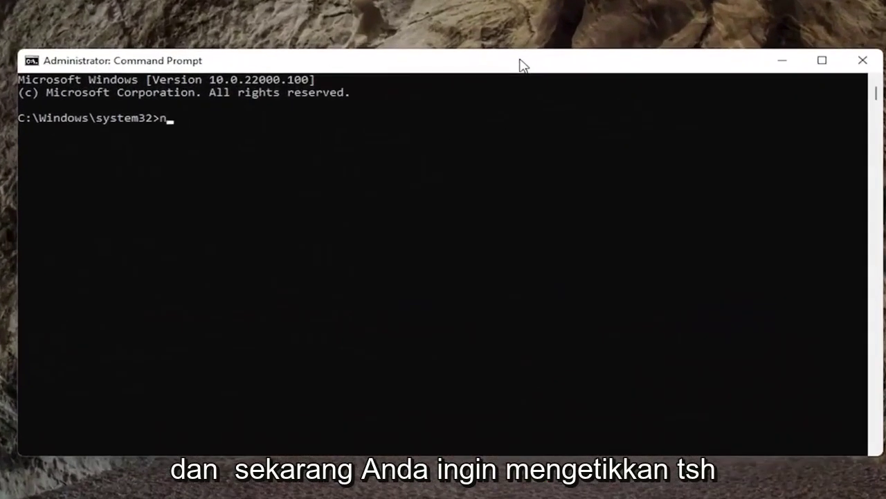
text(etsh wi)
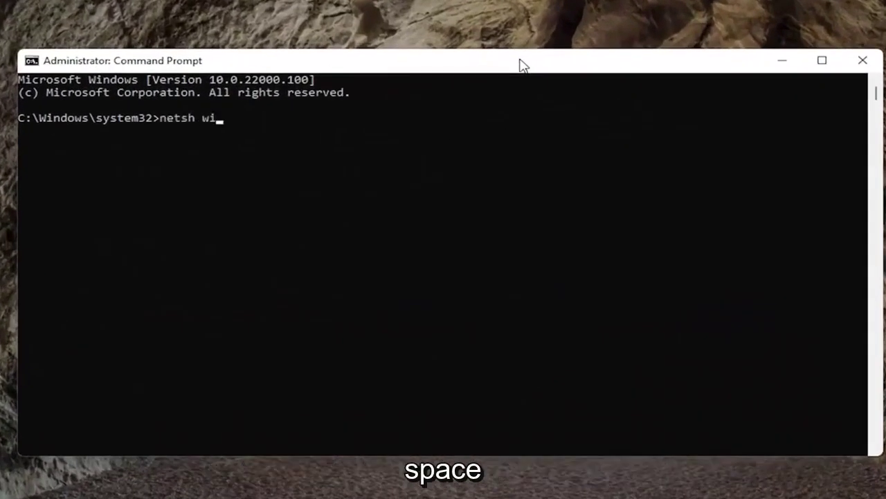
text(nso)
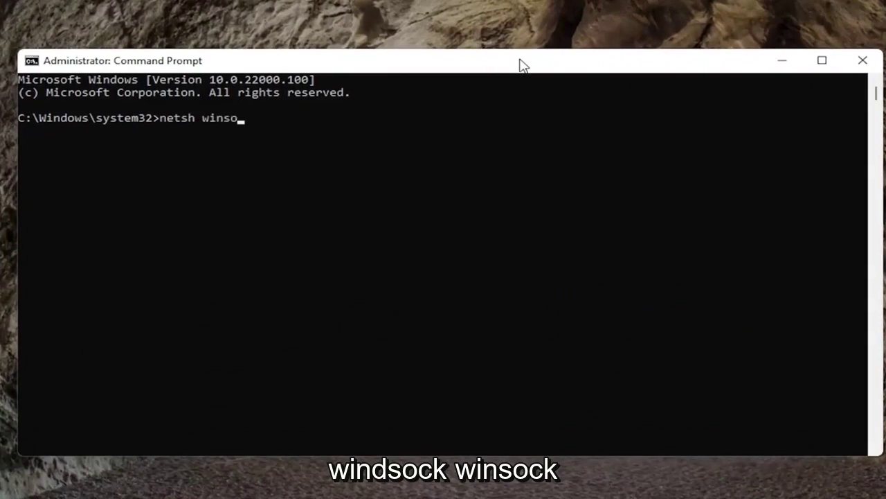
text(ck reset)
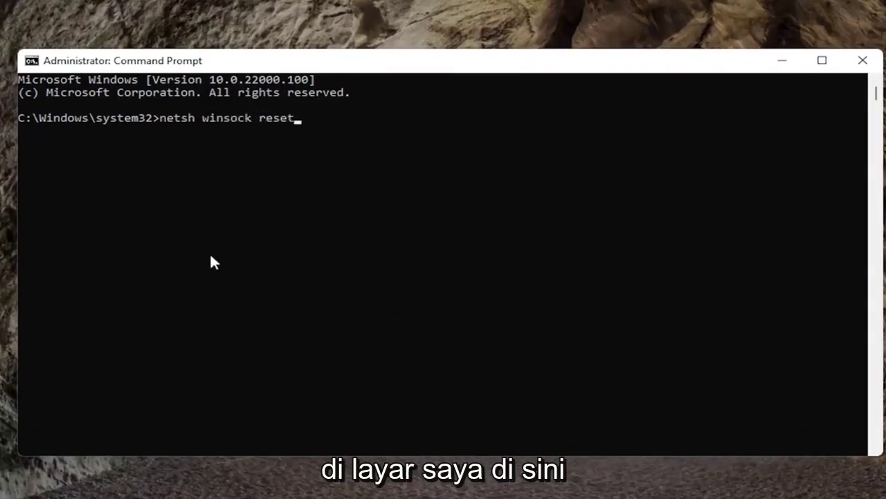
key(Return)
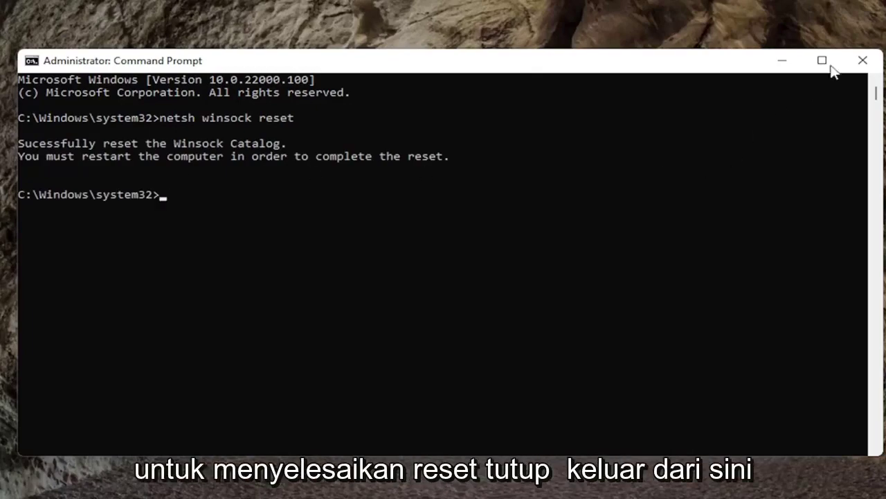
click(862, 61)
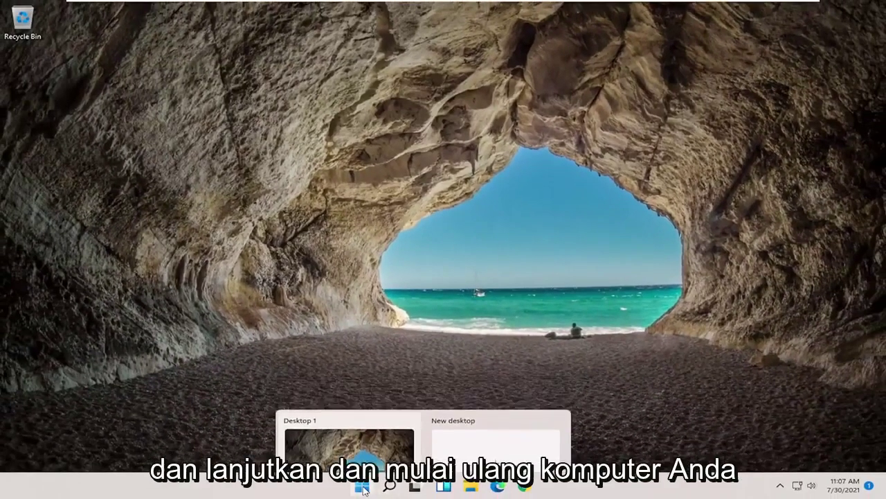
Bring up the shut down and sign out options for restarting after the Winsock reset.
right_click(363, 488)
mouse_move(356, 443)
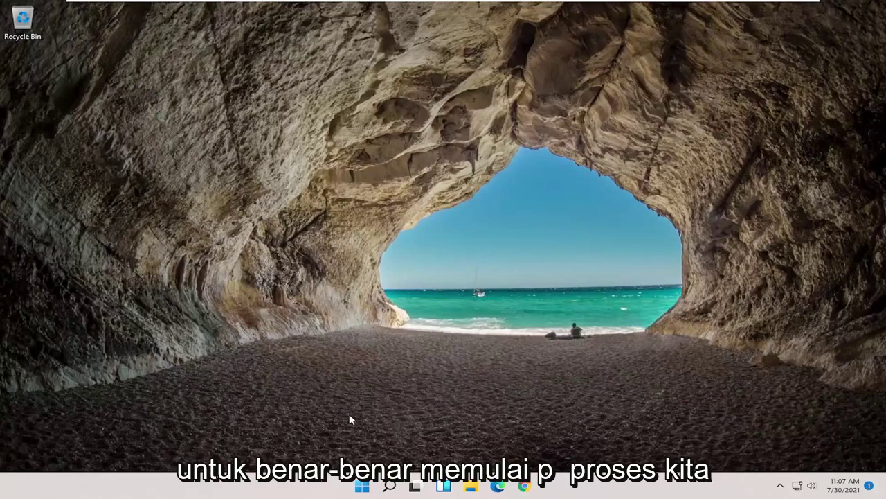
Search Windows for "settings" and open the Settings app.
click(362, 486)
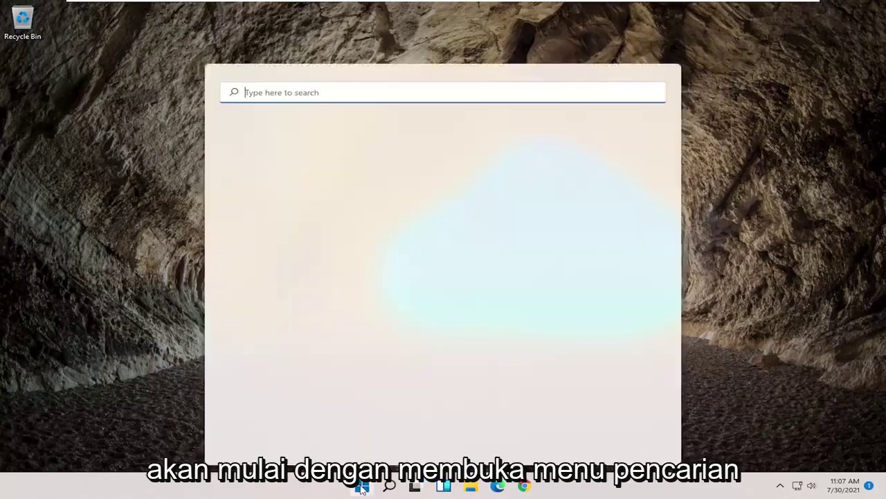
text(setting)
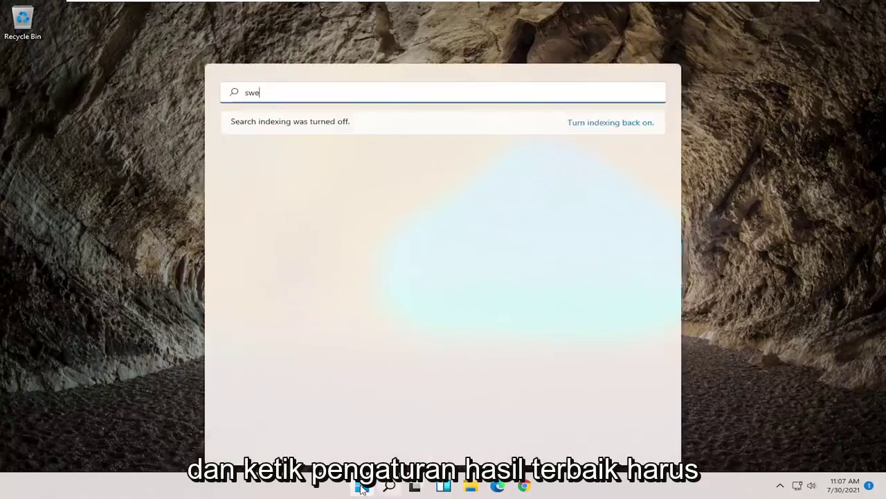
text(s)
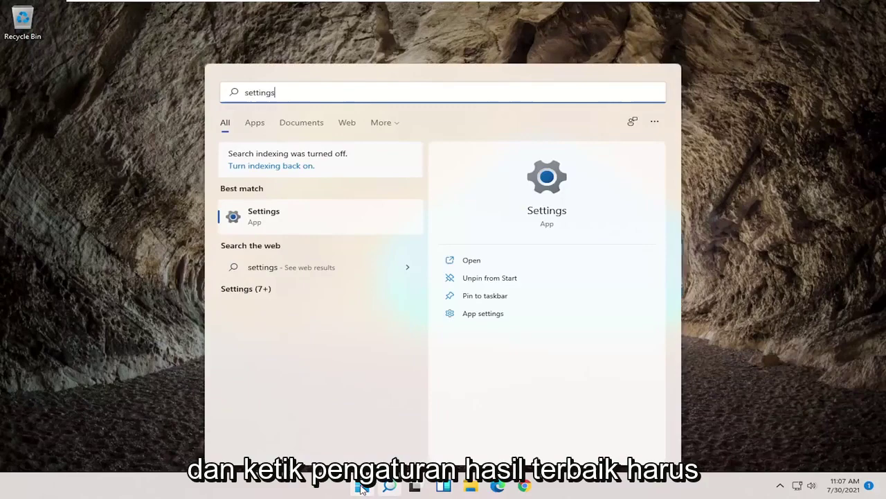
click(277, 224)
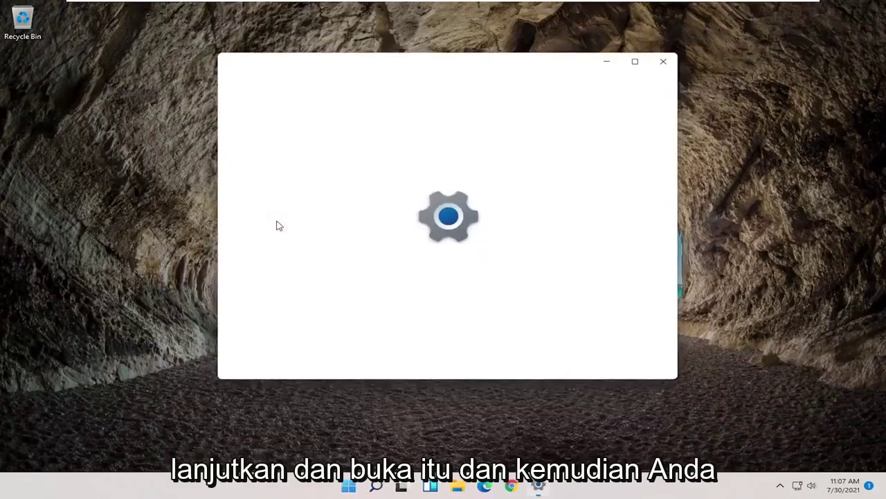
Open the Network reset page in the advanced network settings of Network & internet.
click(258, 64)
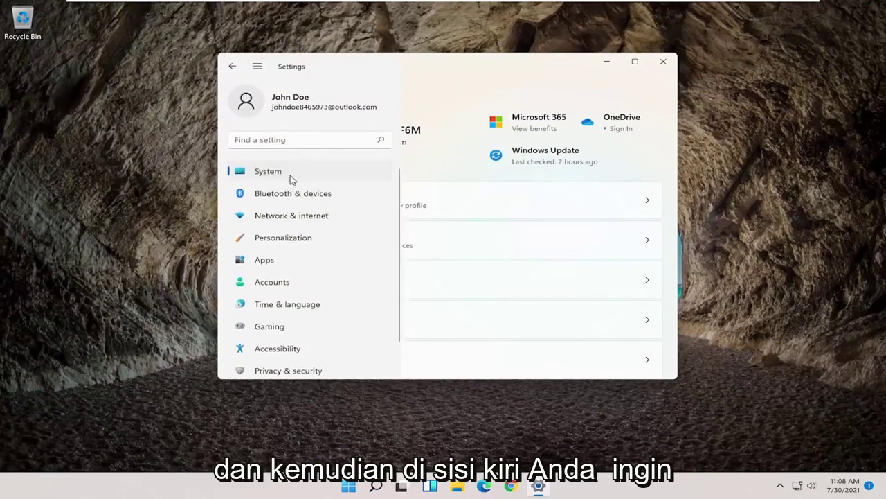
click(296, 221)
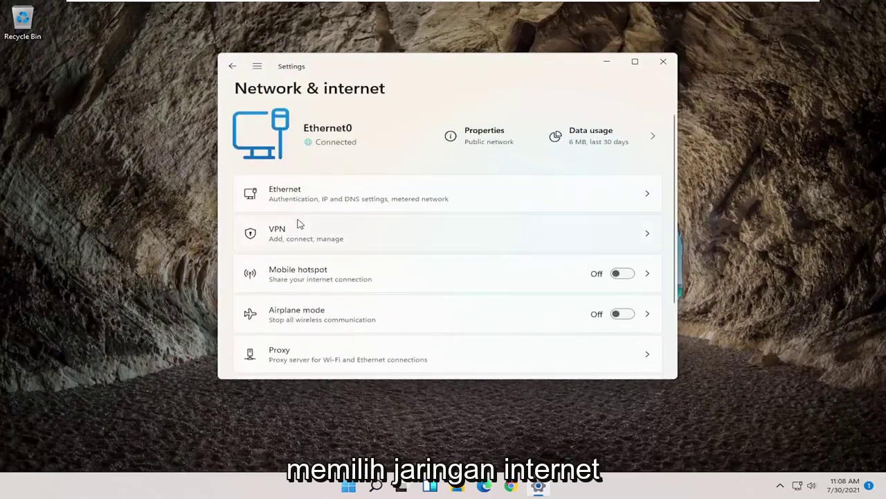
scroll(299, 223, down, 3)
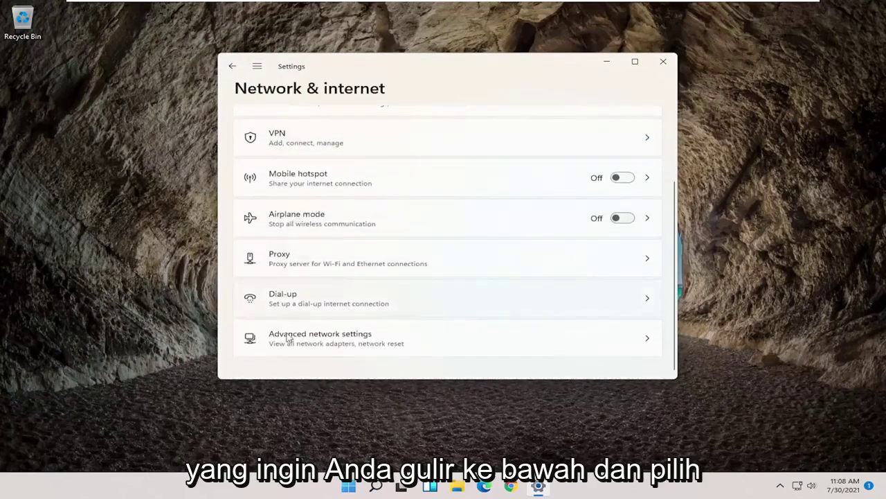
click(368, 348)
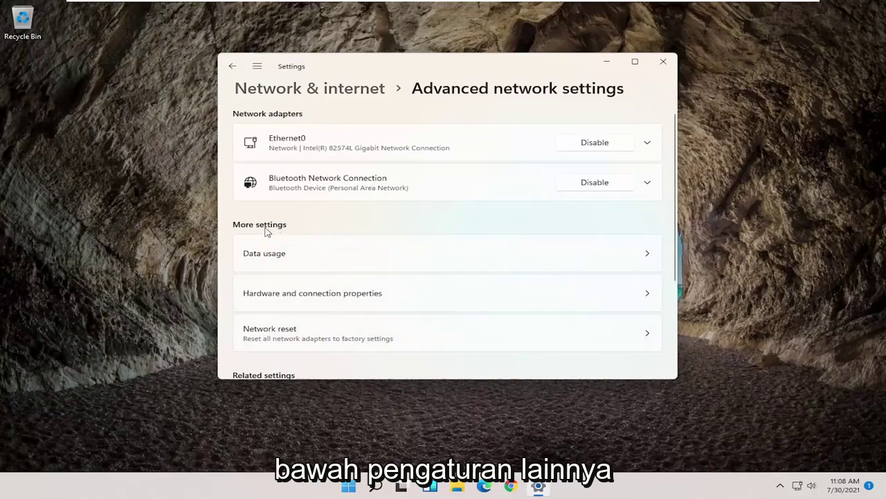
scroll(287, 254, down, 2)
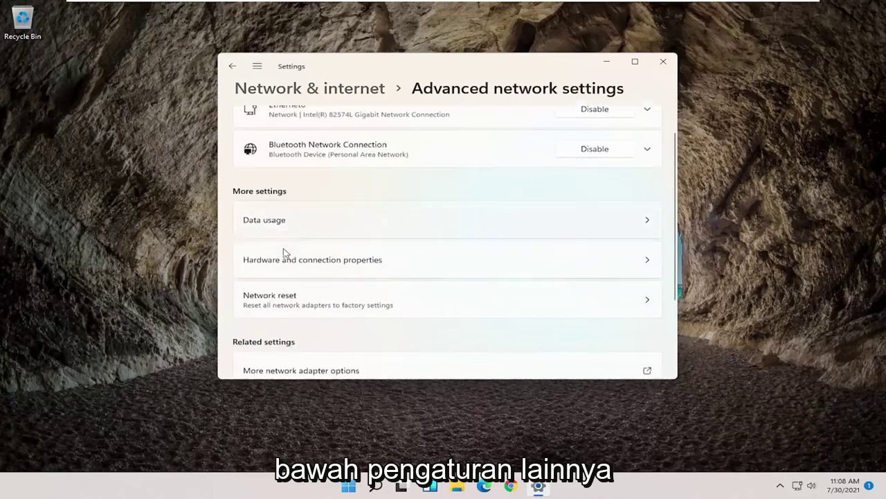
click(374, 301)
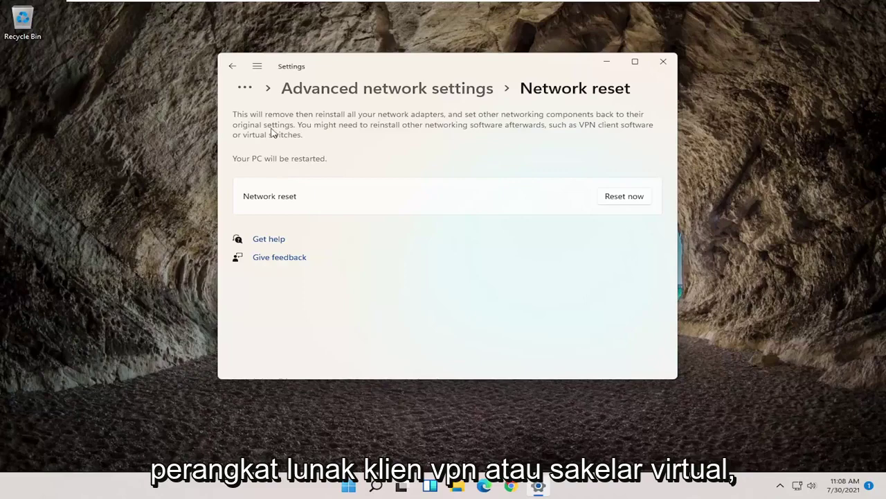
Reset the network settings, confirm the reset, dismiss the sign-out notice and close Settings.
click(625, 199)
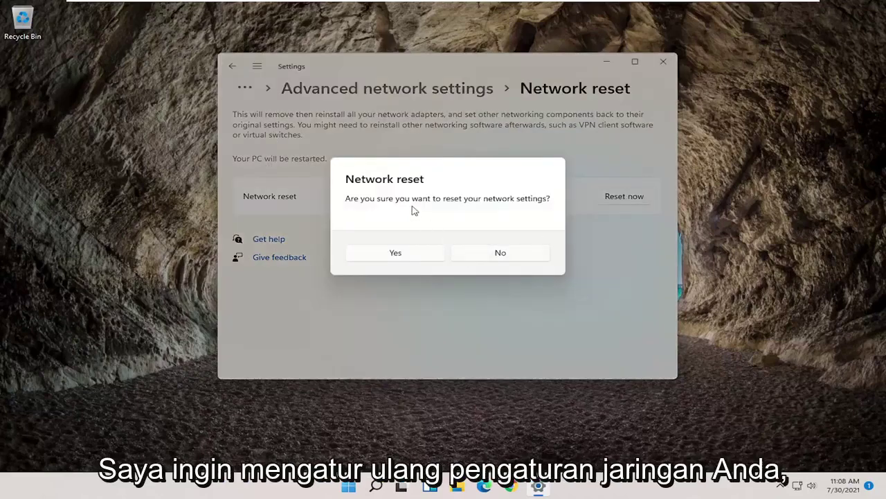
click(405, 258)
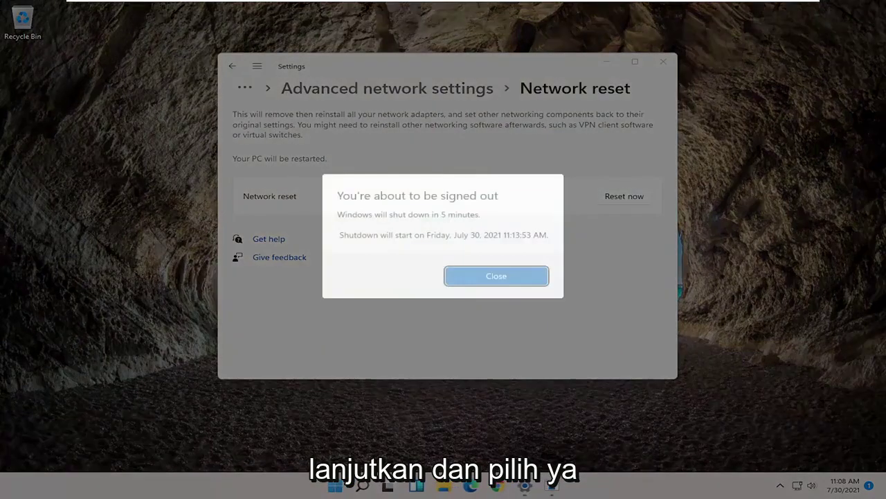
click(502, 277)
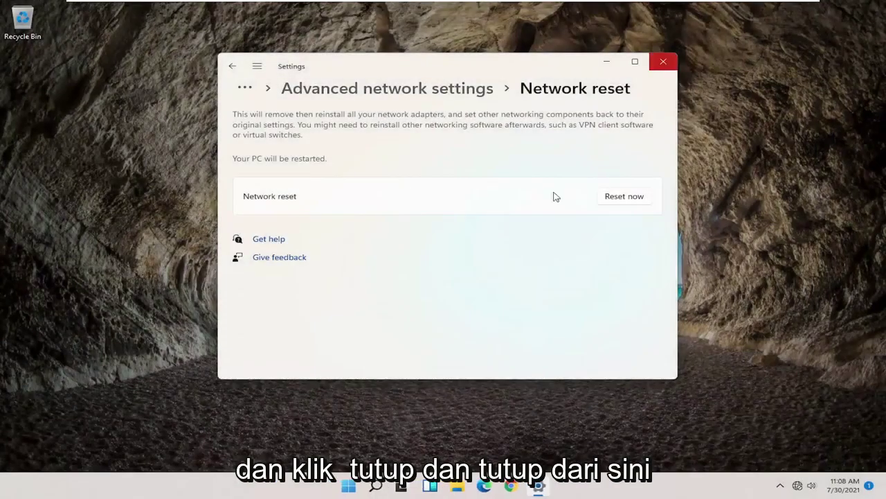
click(662, 61)
Restart the computer to complete the network reset.
right_click(362, 486)
mouse_move(374, 448)
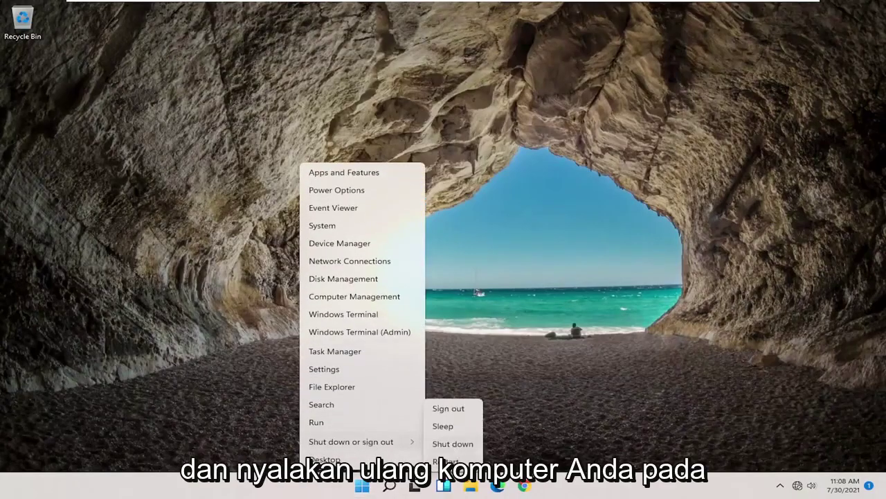
click(445, 461)
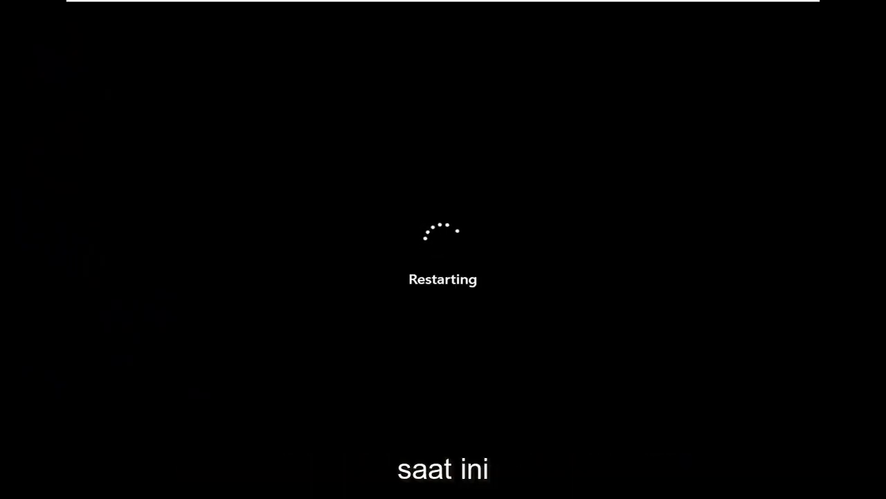